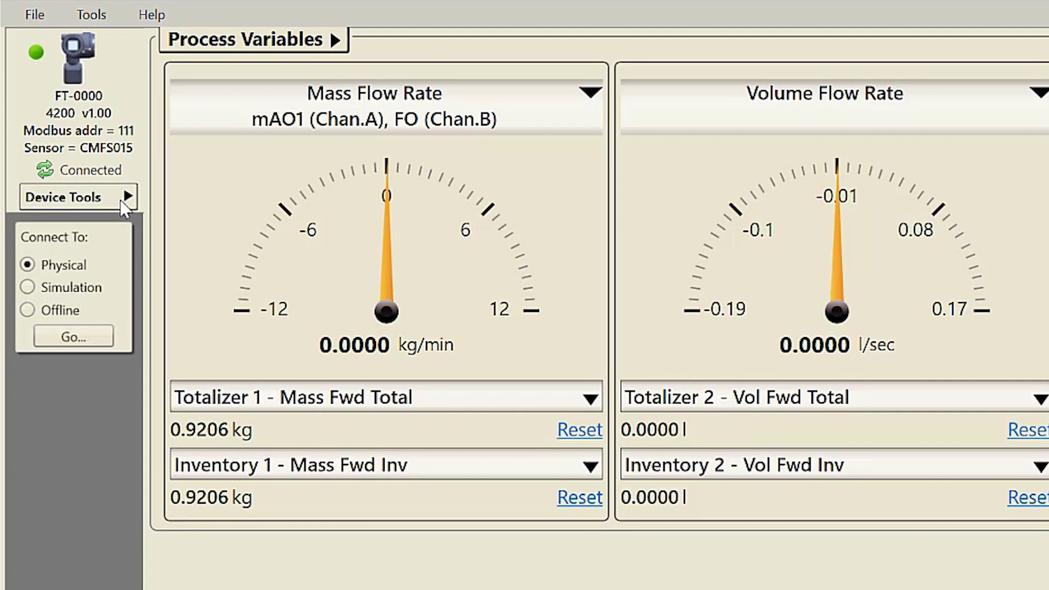
- Open the tool for saving or loading configuration data, with Characterization Information included in the configuration selection
click(120, 200)
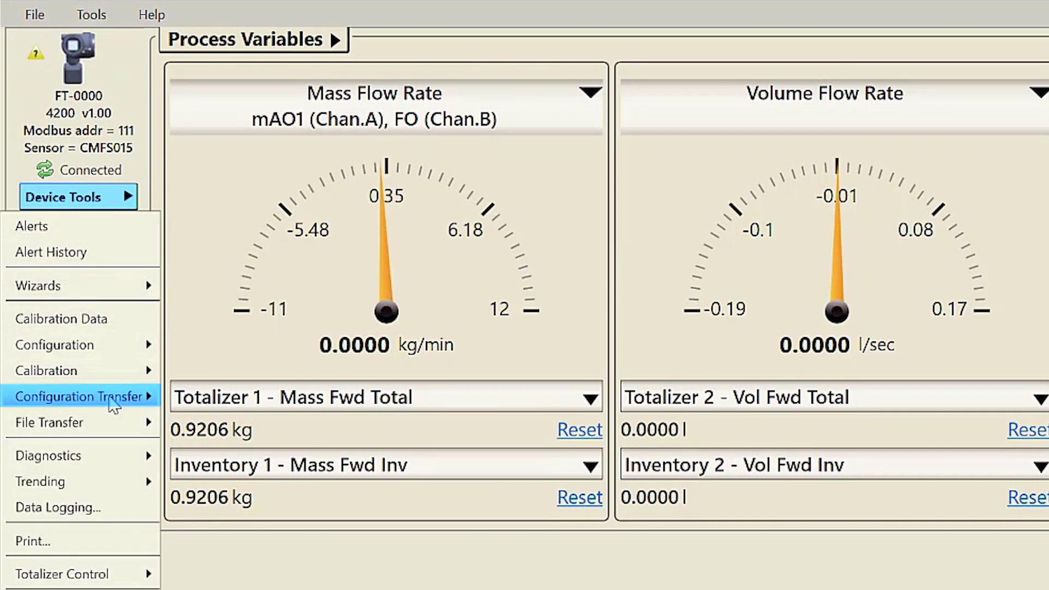
click(113, 405)
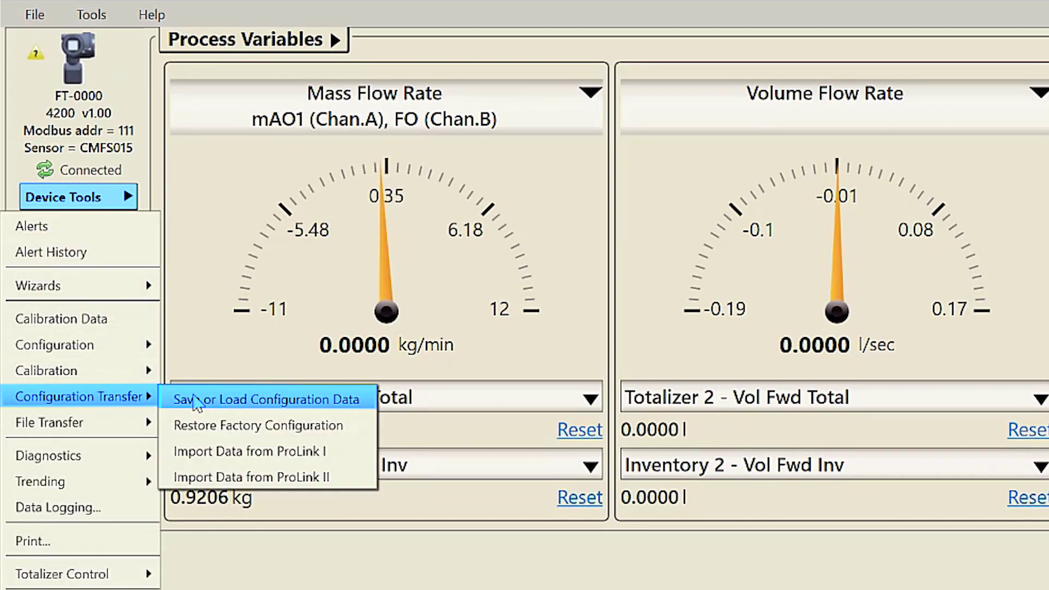
click(195, 404)
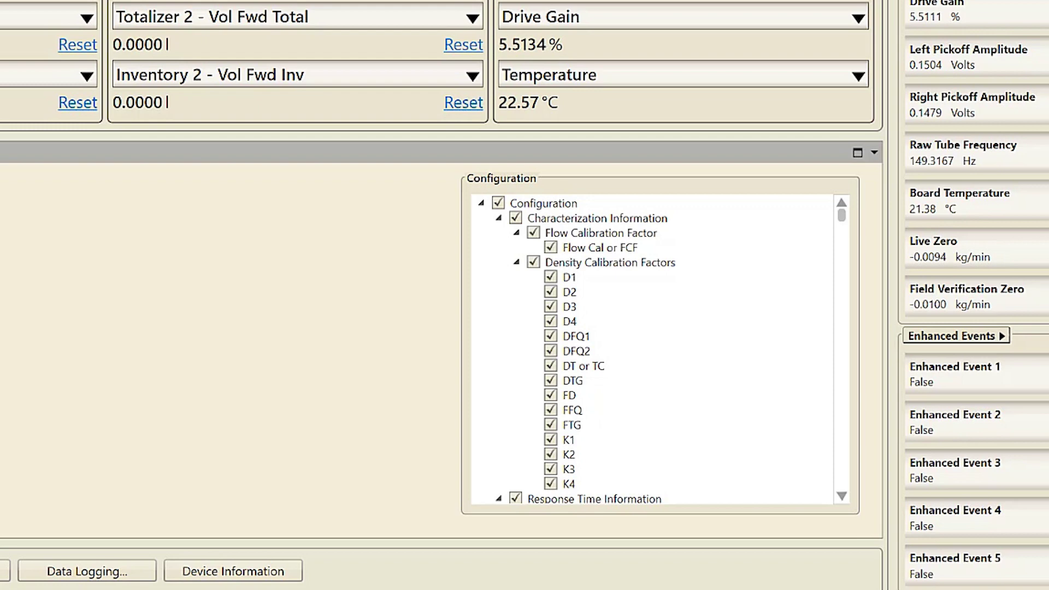
click(516, 219)
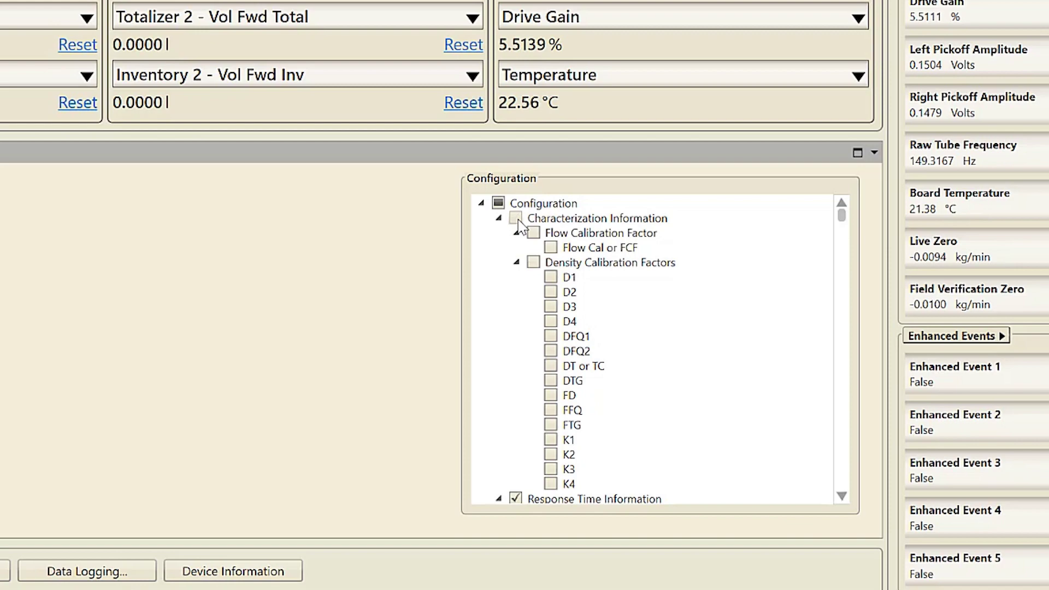
click(515, 219)
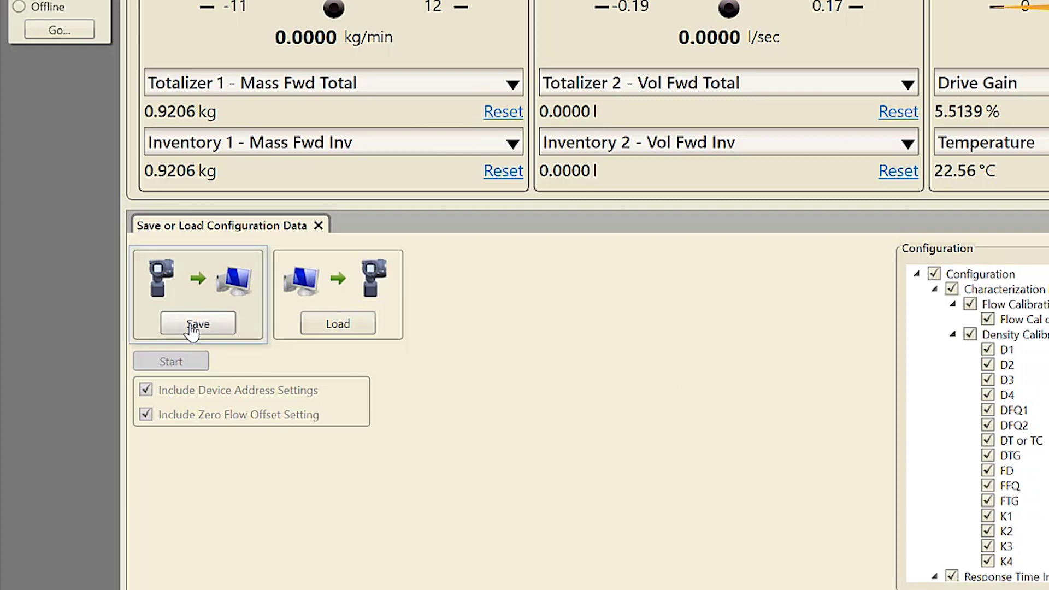
- Save the device configuration to the desktop file 4200.pcfg and dismiss the transfer message
click(192, 330)
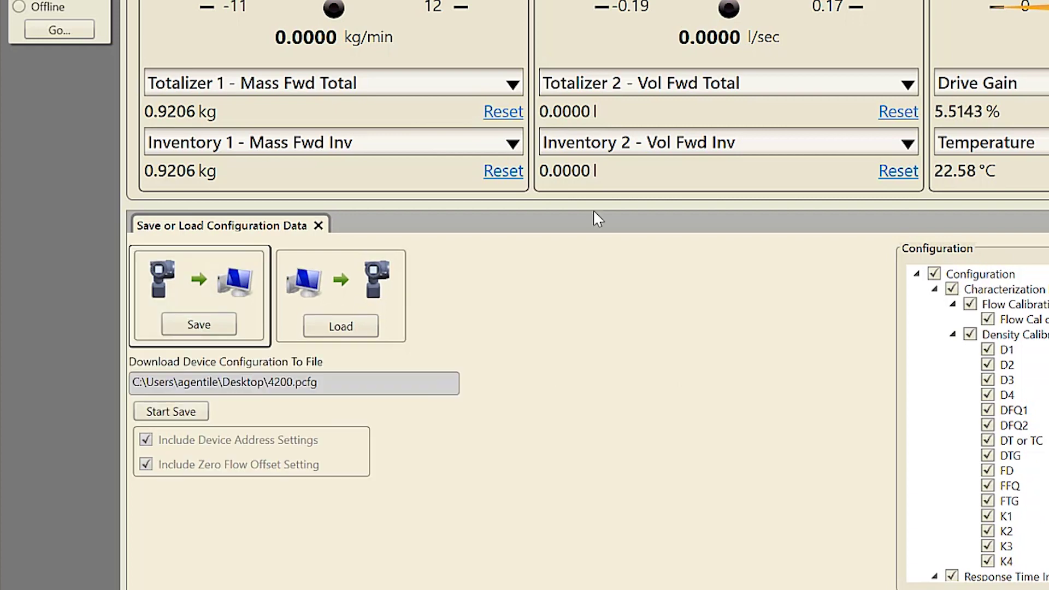
click(179, 417)
click(181, 416)
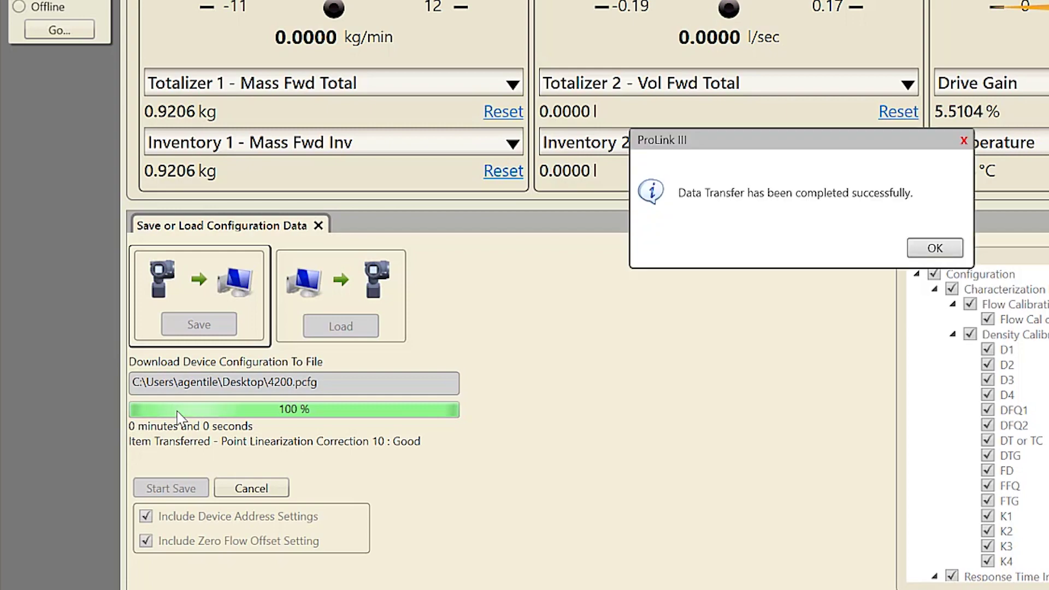
click(959, 249)
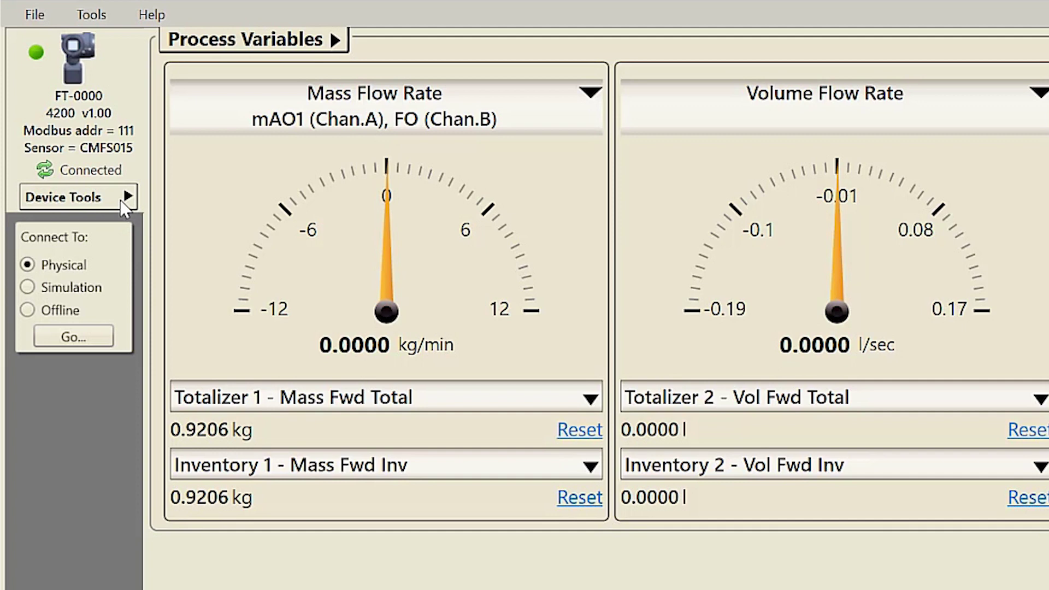
- Load the device configuration from the desktop file 4200.pcfg, leaving out the device address and zero flow offset settings
click(120, 200)
click(120, 200)
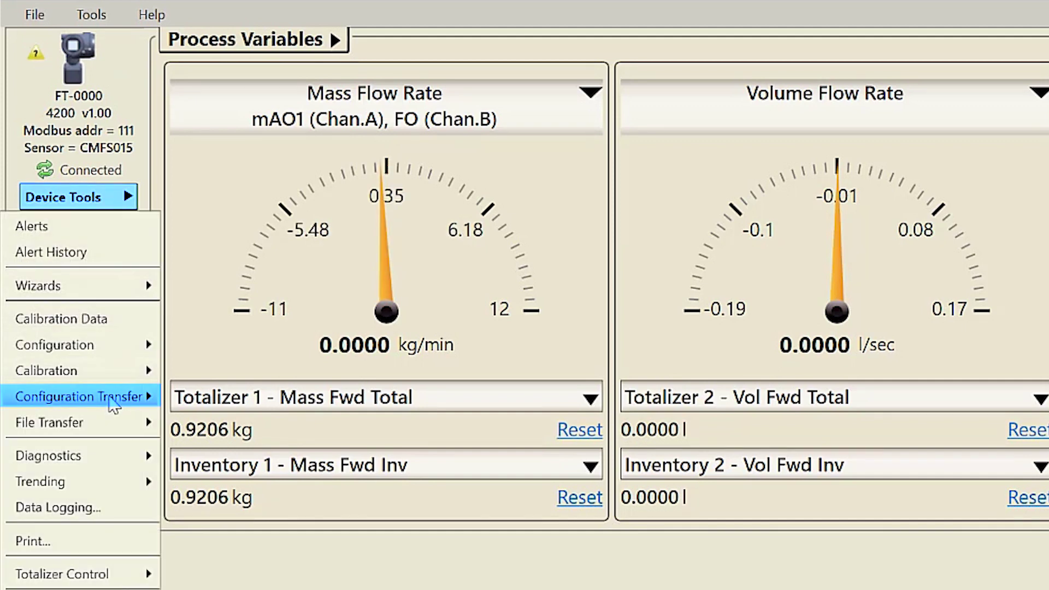
mouse_move(111, 401)
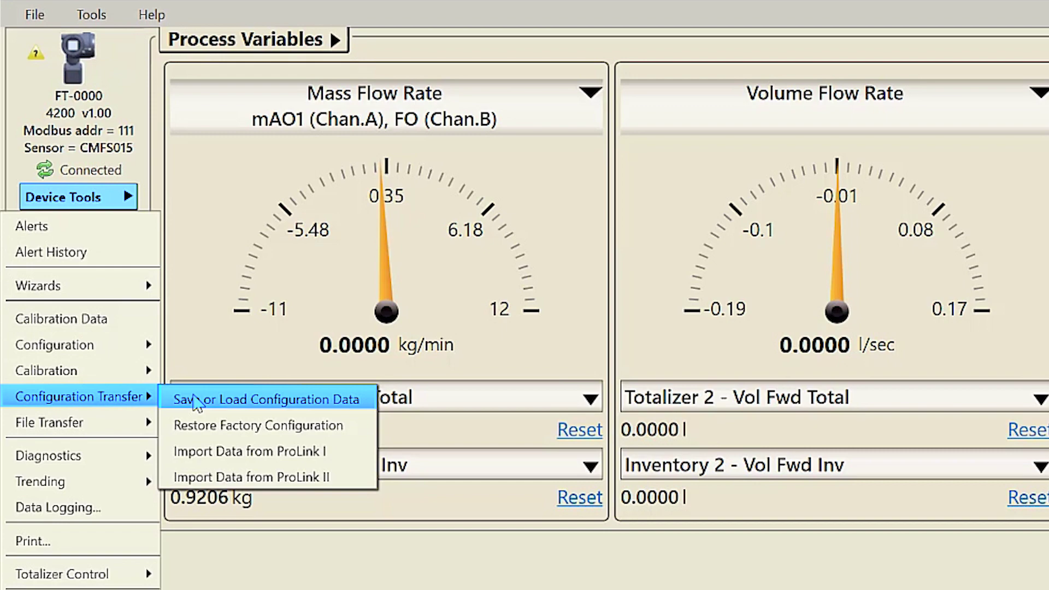
click(196, 402)
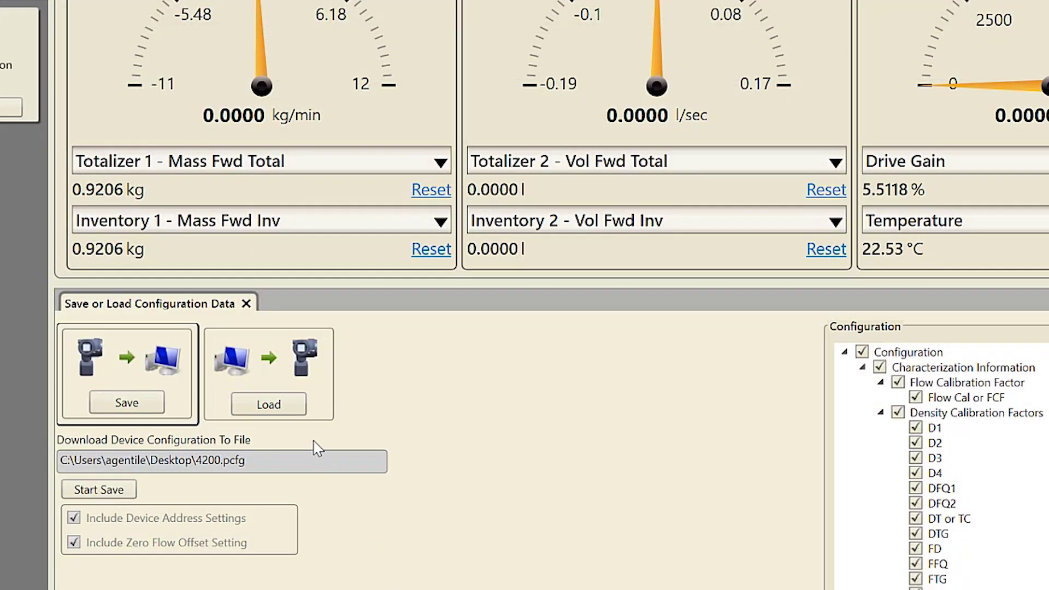
click(286, 407)
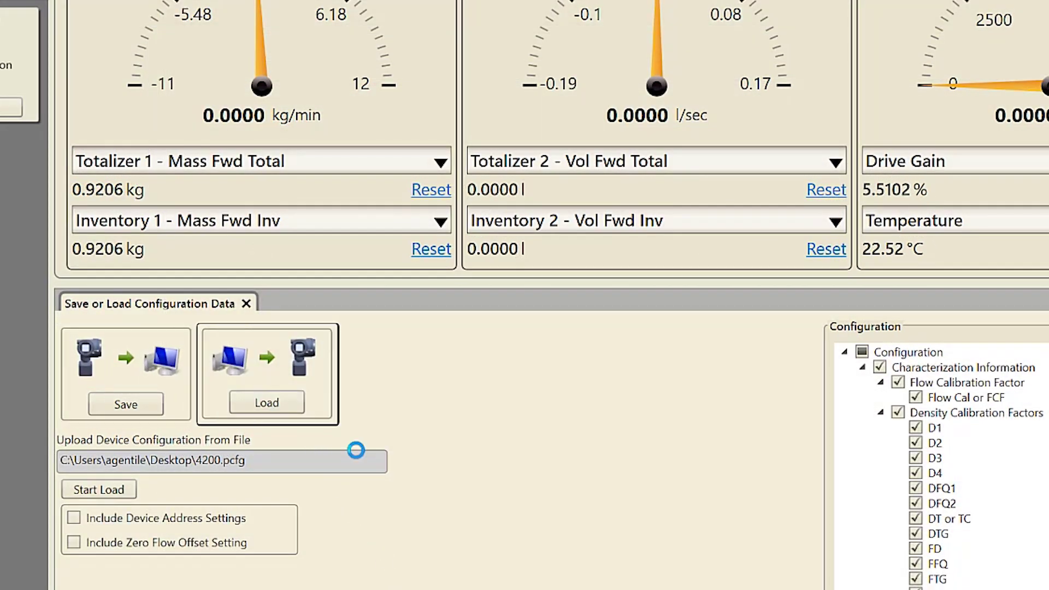
click(104, 490)
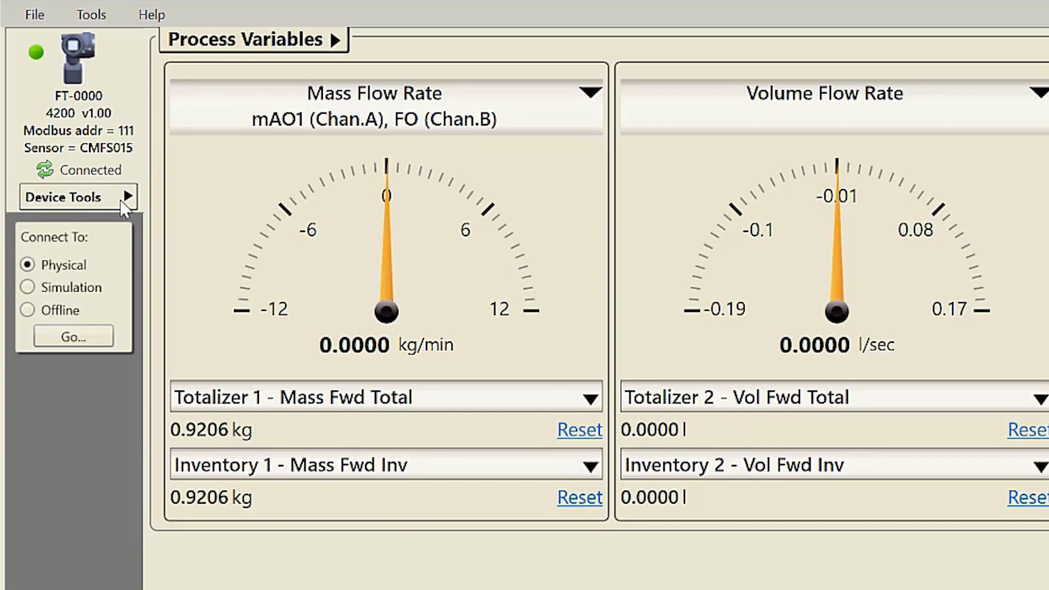
- Open the download of historical files and include Historian Data
click(121, 201)
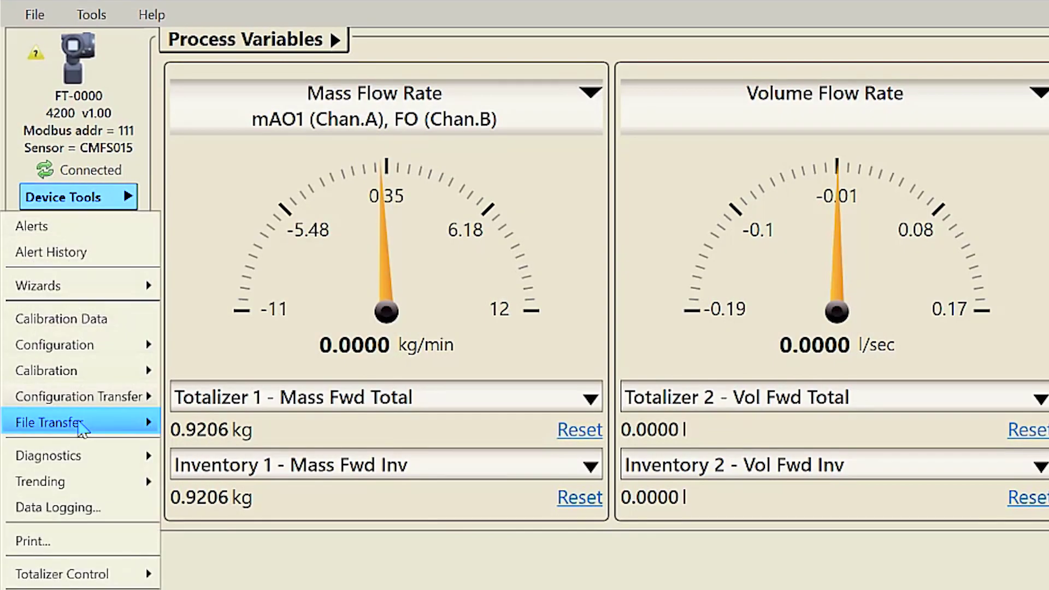
mouse_move(82, 429)
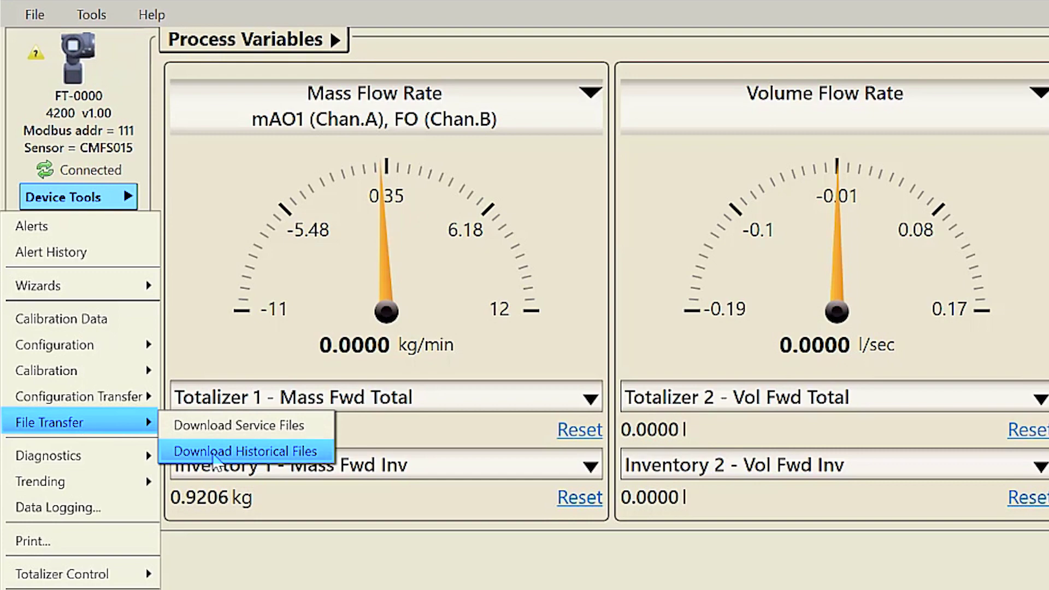
click(214, 452)
click(162, 295)
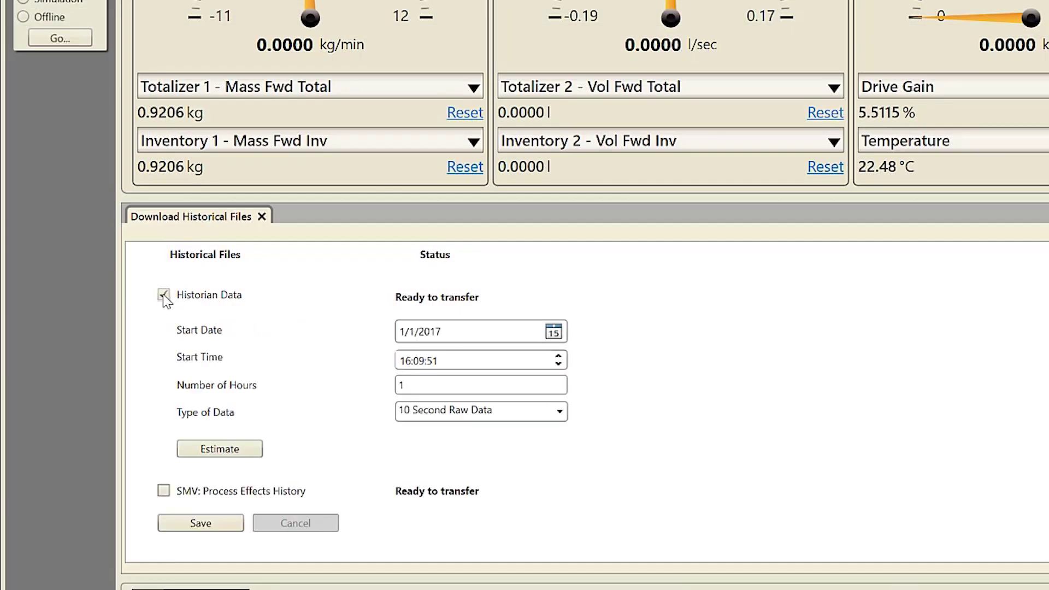
- Examine the start date and type of data options for the Historian Data download
click(553, 333)
click(553, 333)
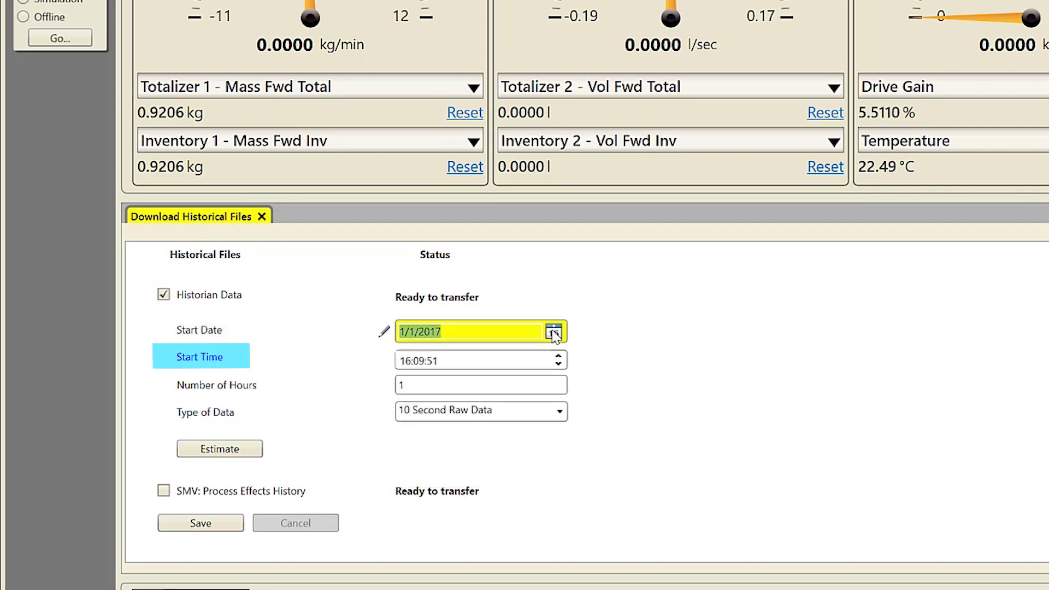
click(560, 412)
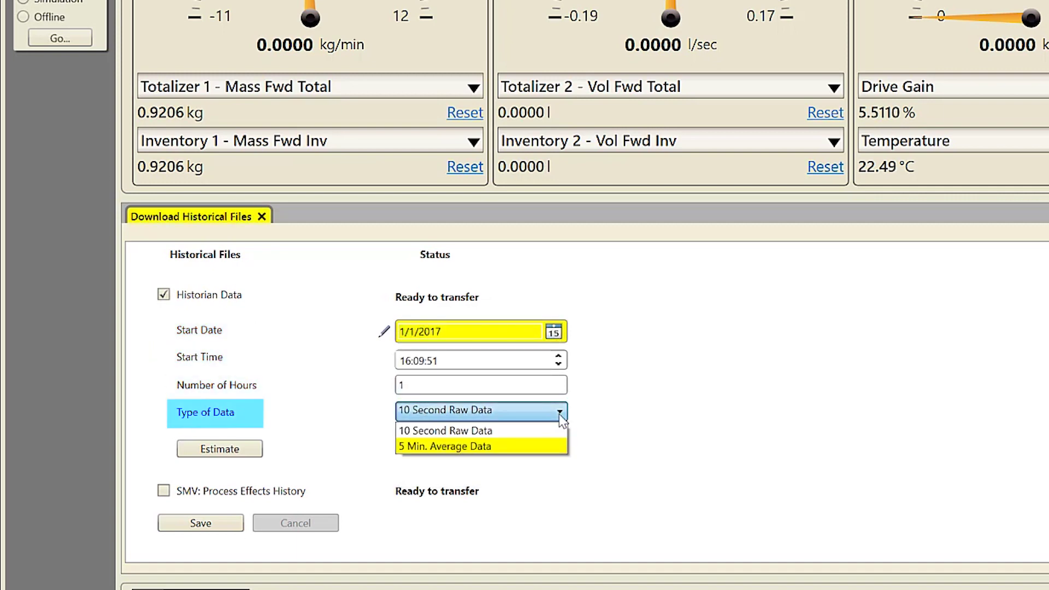
click(559, 413)
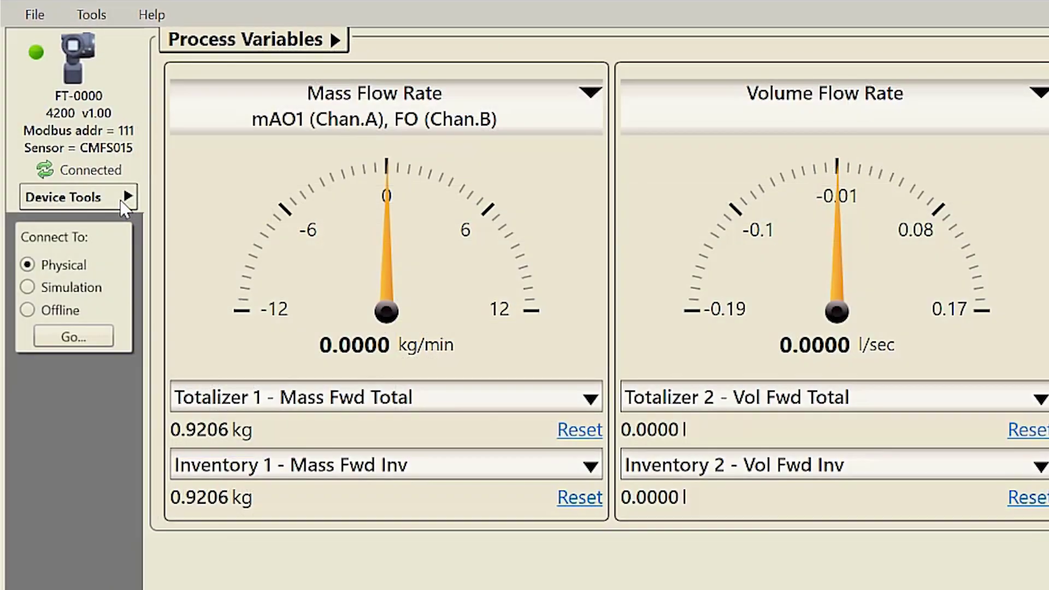
- Open the download of service files and choose only the Audit Trail instead of all files
click(121, 200)
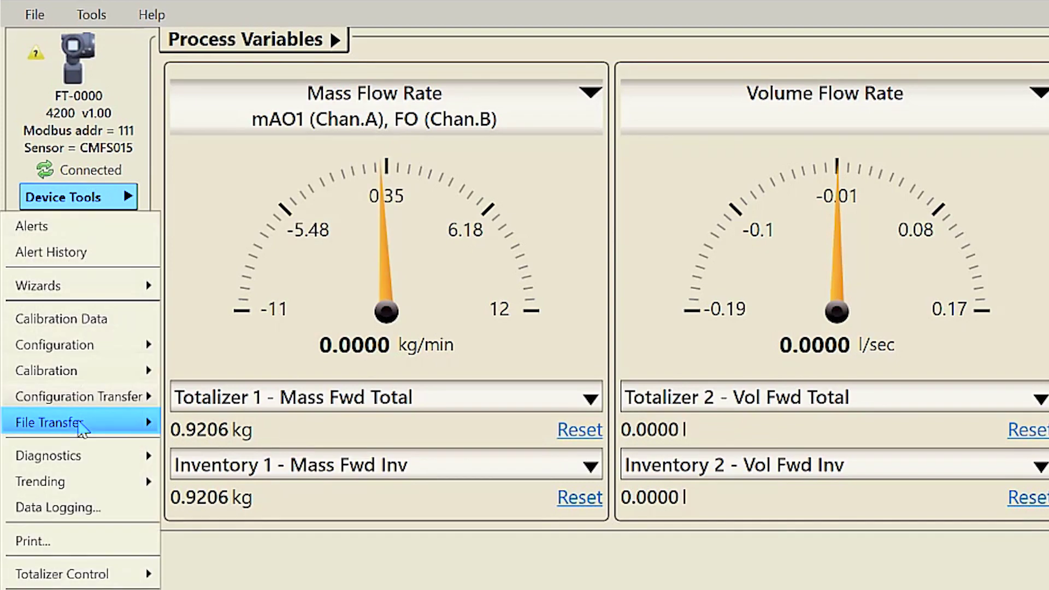
mouse_move(82, 429)
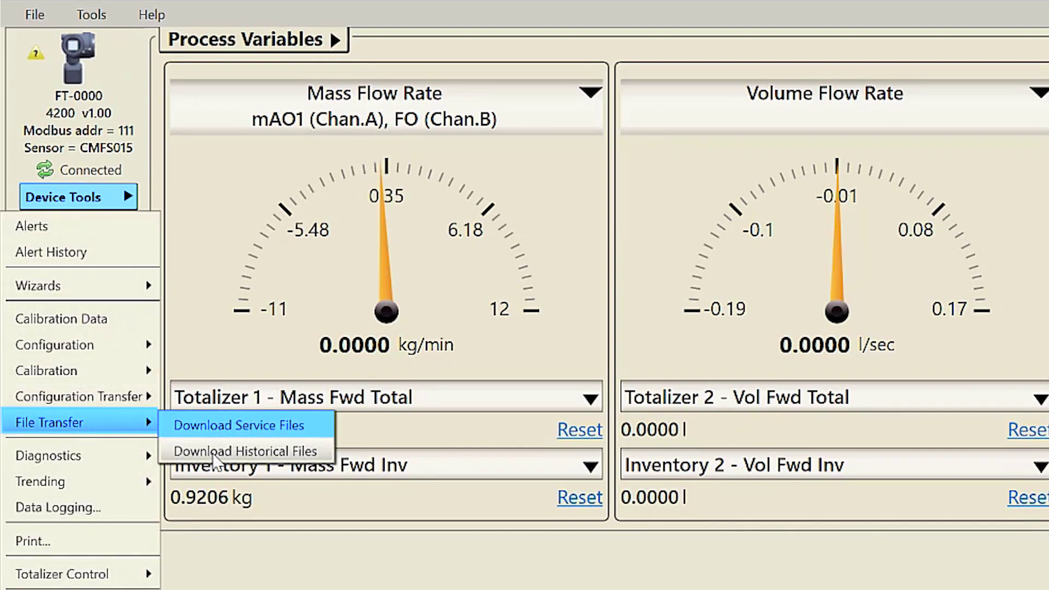
click(230, 427)
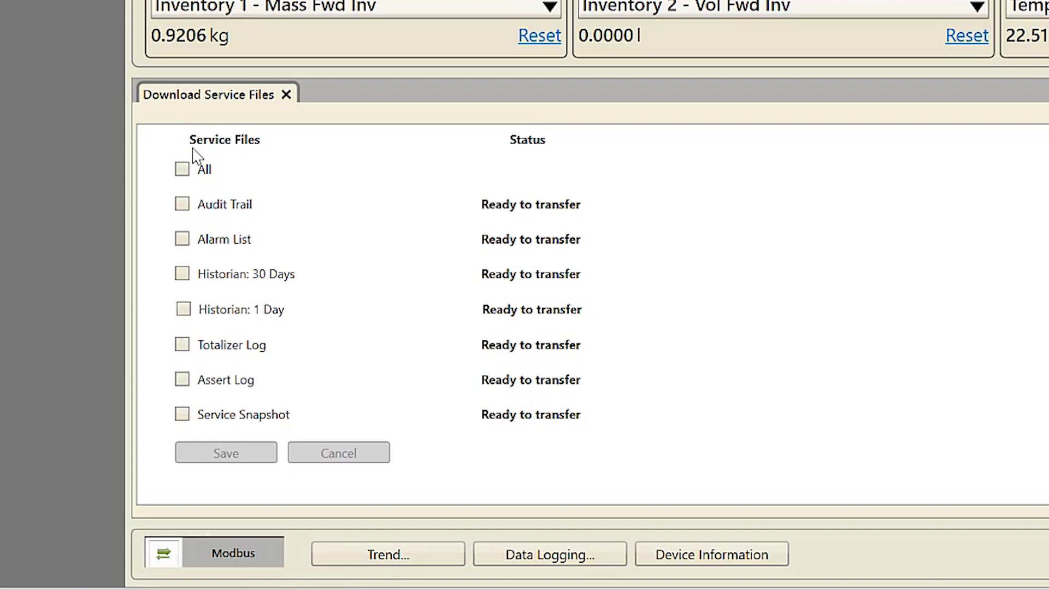
click(182, 169)
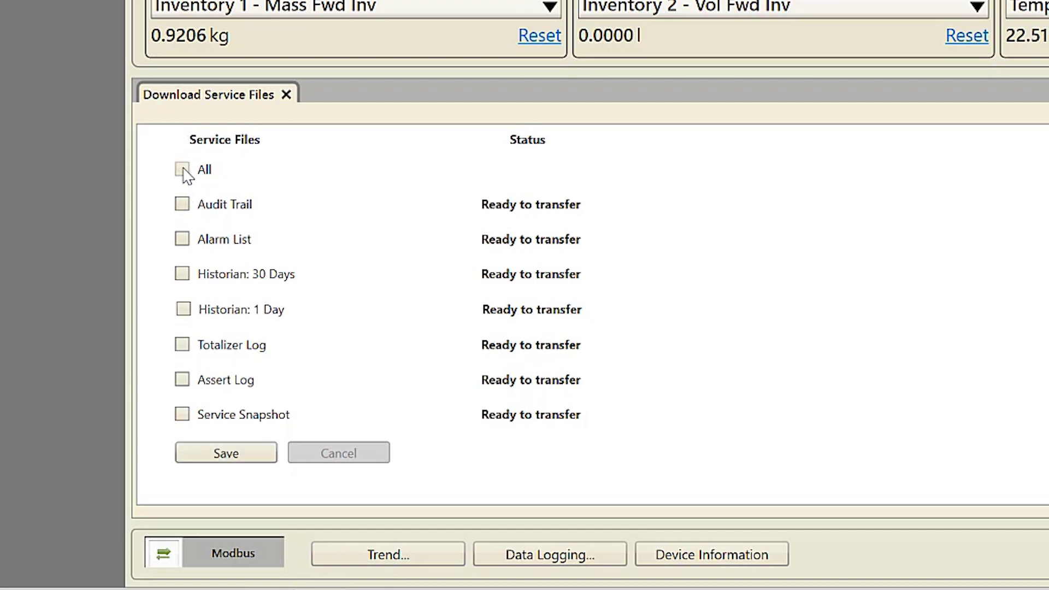
click(183, 170)
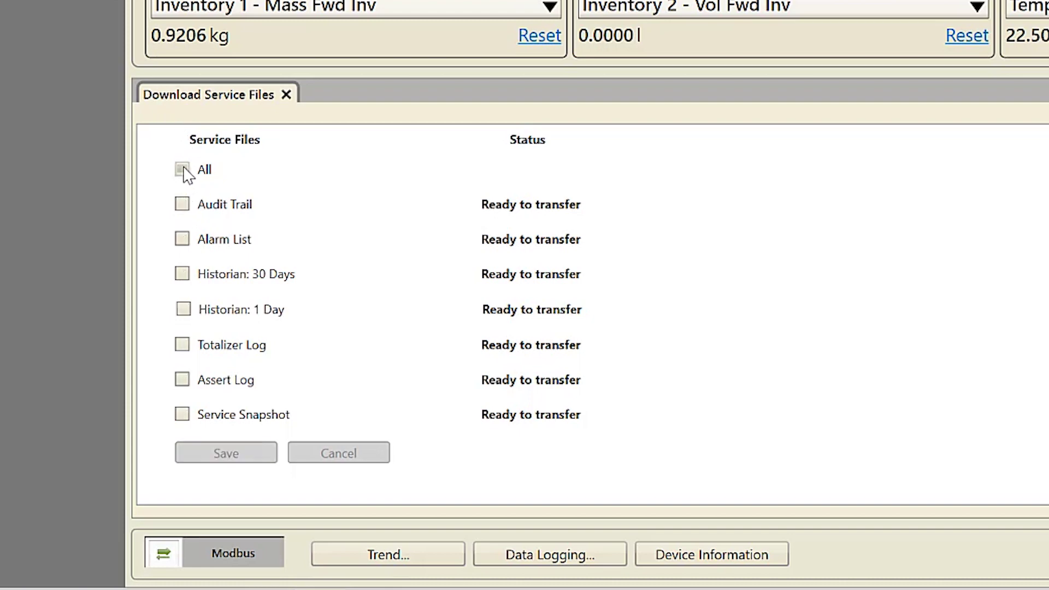
click(183, 205)
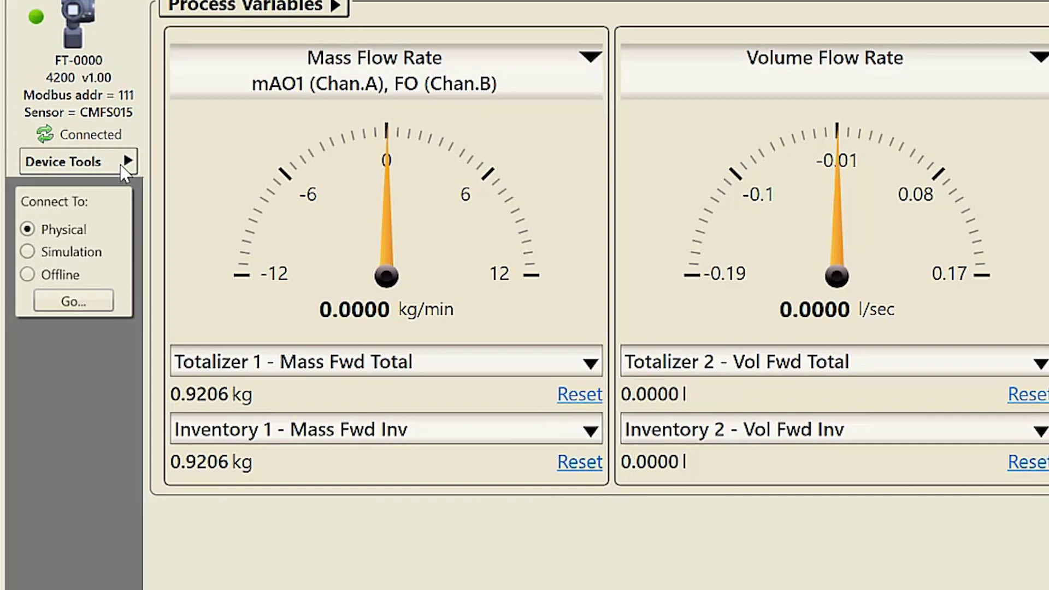
- Open the Meter Verification test run from the device's diagnostics
click(121, 167)
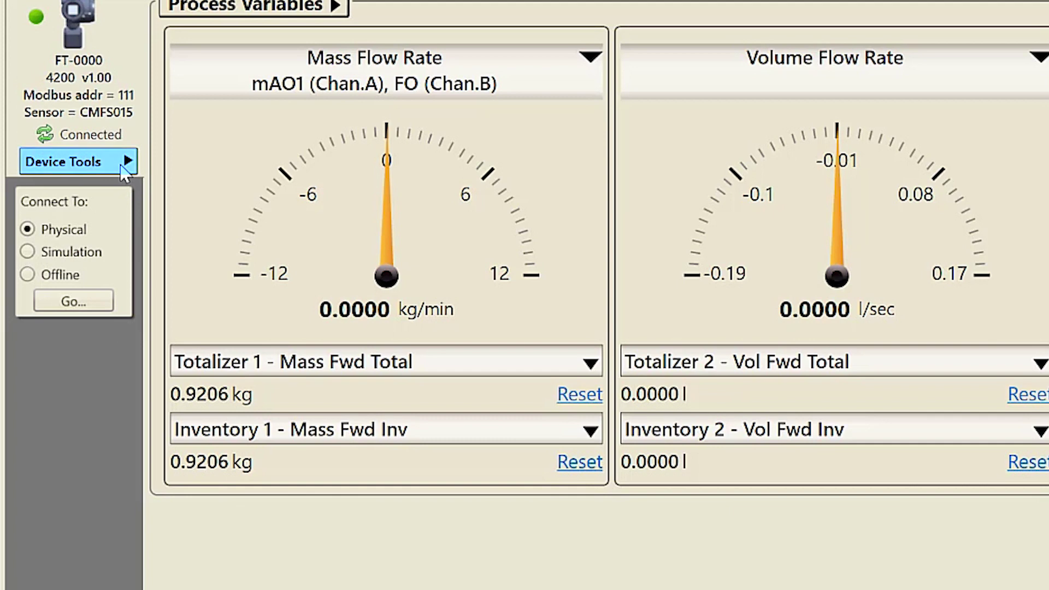
click(120, 165)
mouse_move(119, 426)
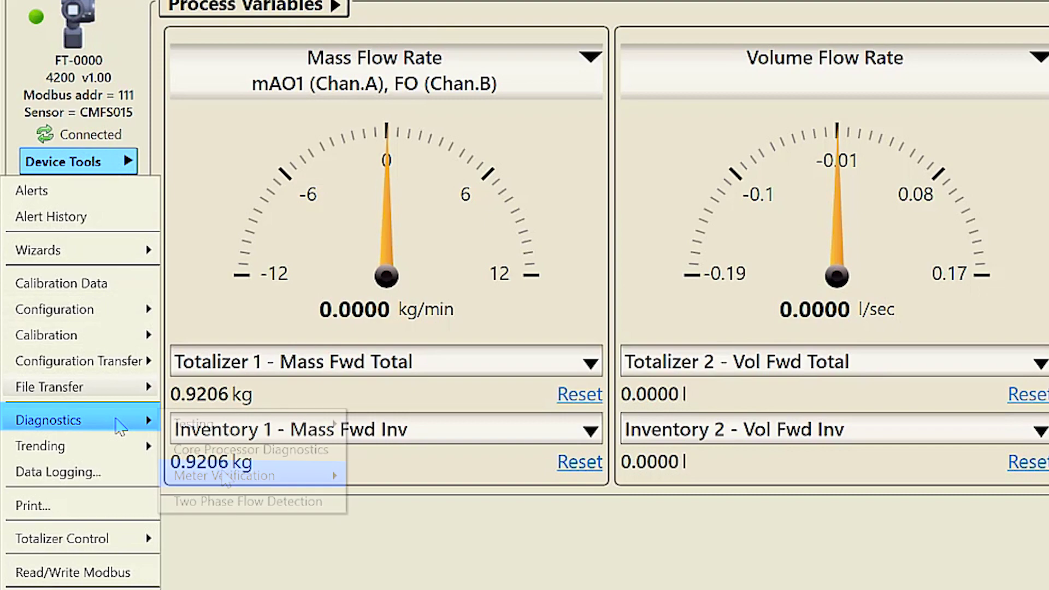
mouse_move(224, 479)
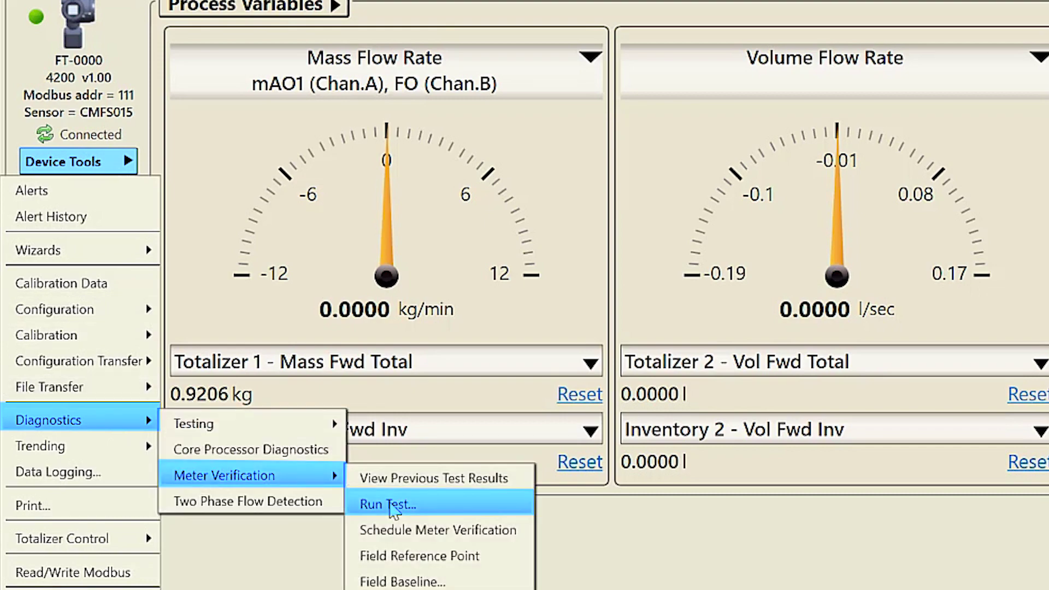
click(392, 505)
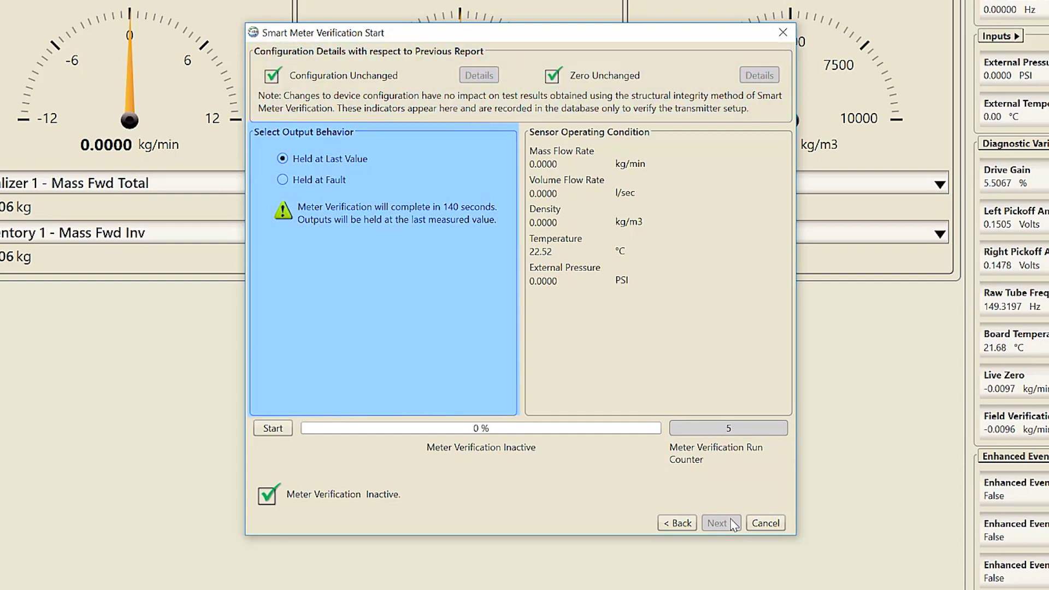
- Run the Smart Meter Verification with output behavior set to Held at Last Value and acknowledge the result
click(284, 180)
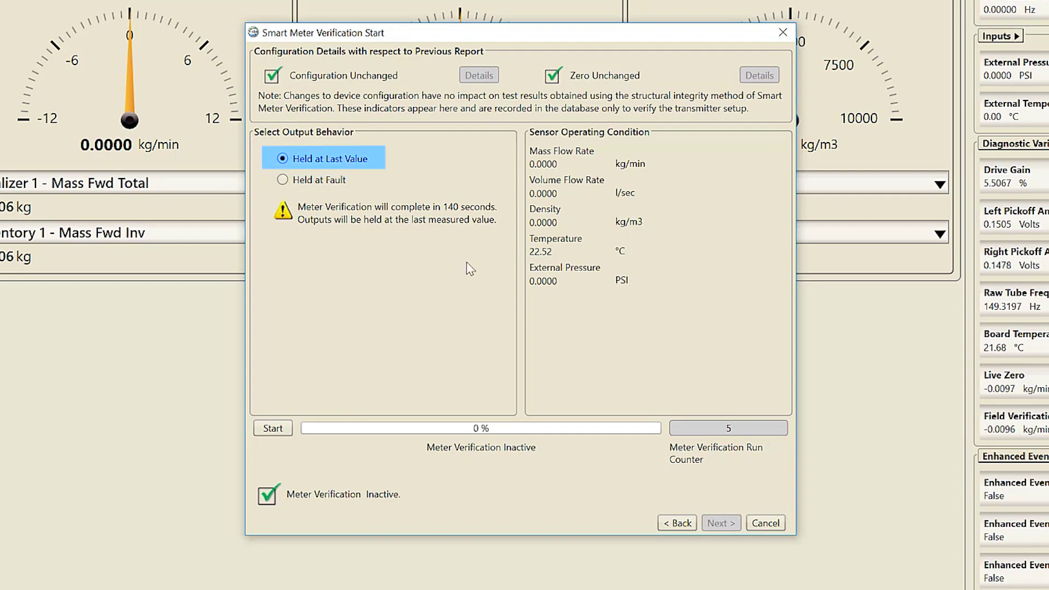
click(284, 181)
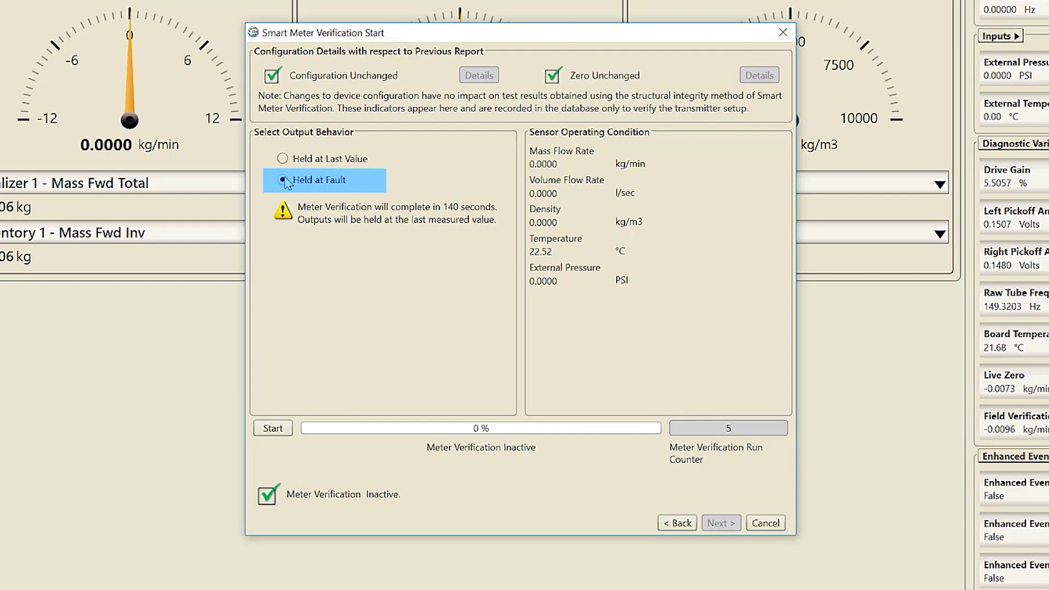
click(284, 159)
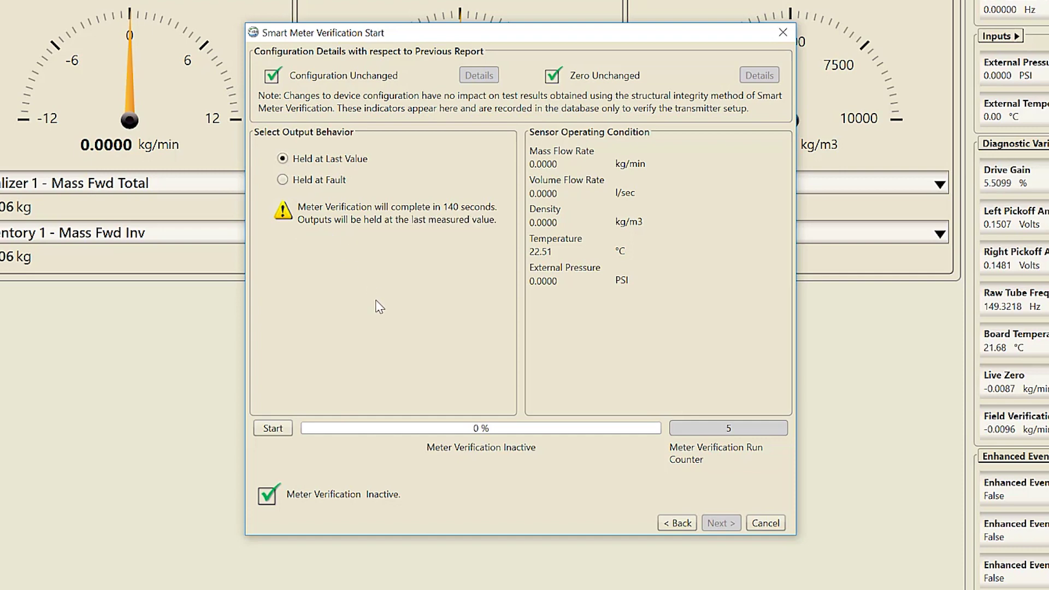
click(278, 429)
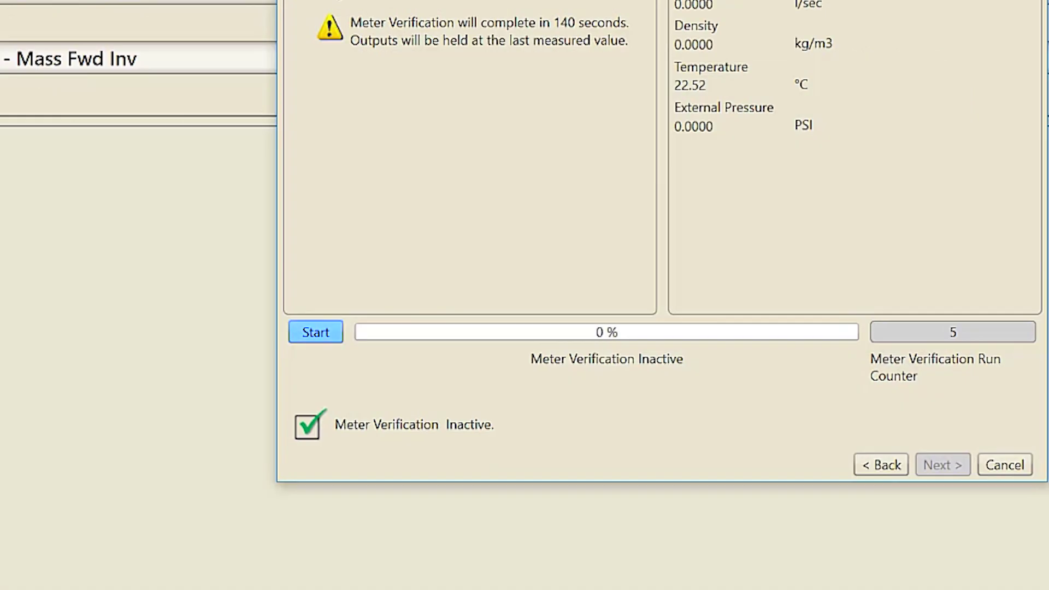
click(316, 332)
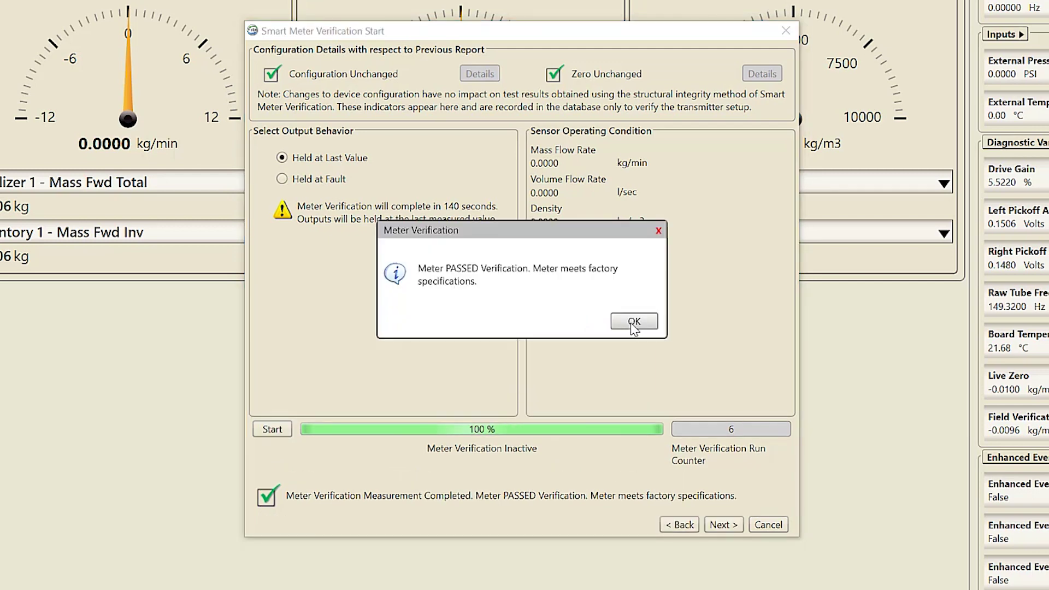
click(632, 322)
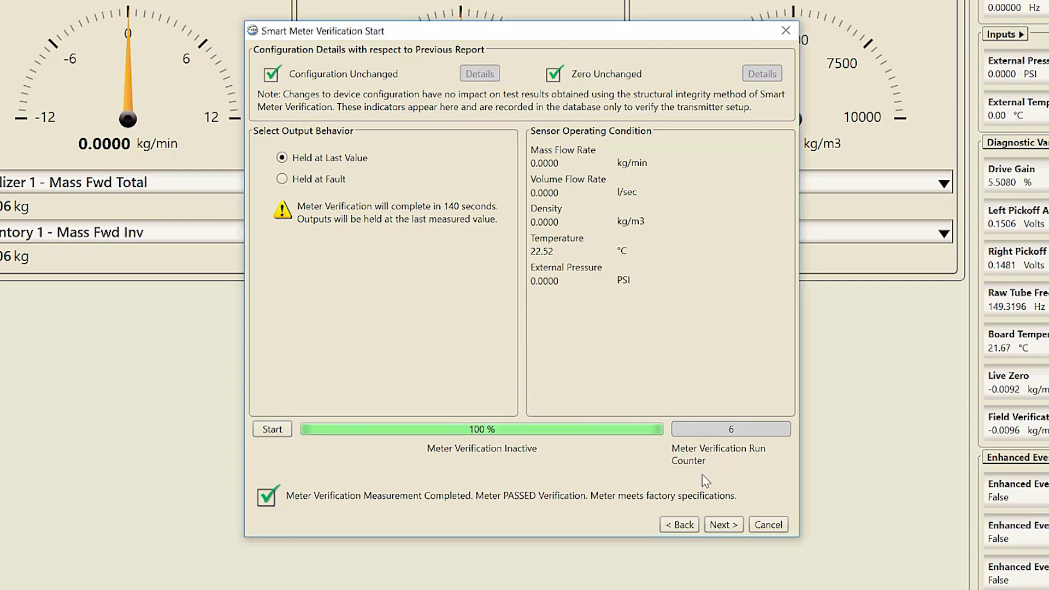
- Review the Smart Meter Verification run results, continue to the following wizard page and look through it
click(727, 523)
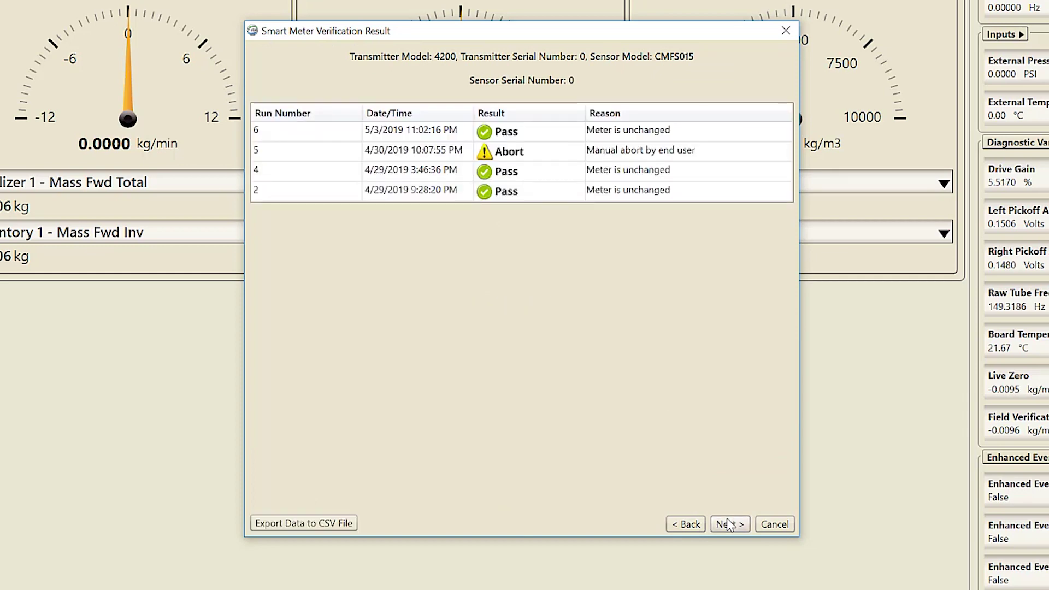
click(728, 524)
drag(795, 272, 795, 425)
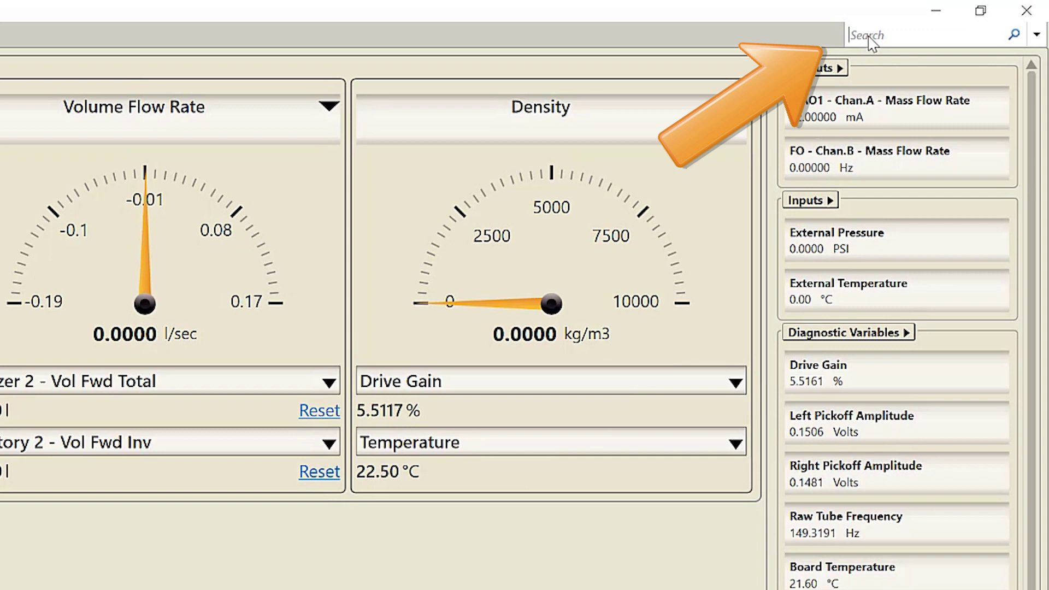
- Search for "general", open the General display settings and examine the backlight status, language and LCD software rotation options
text(general)
click(840, 86)
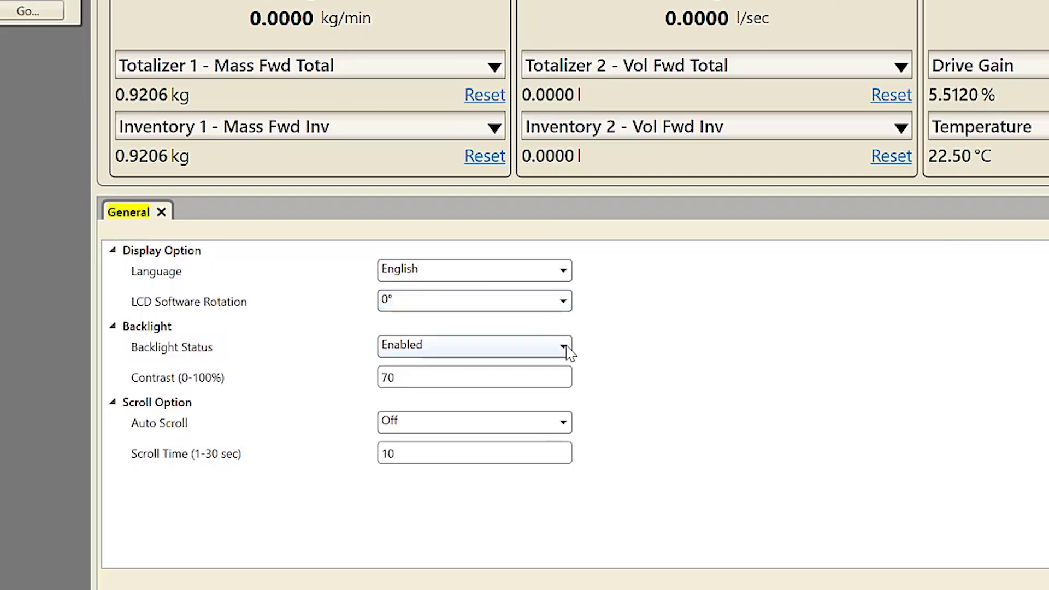
click(564, 346)
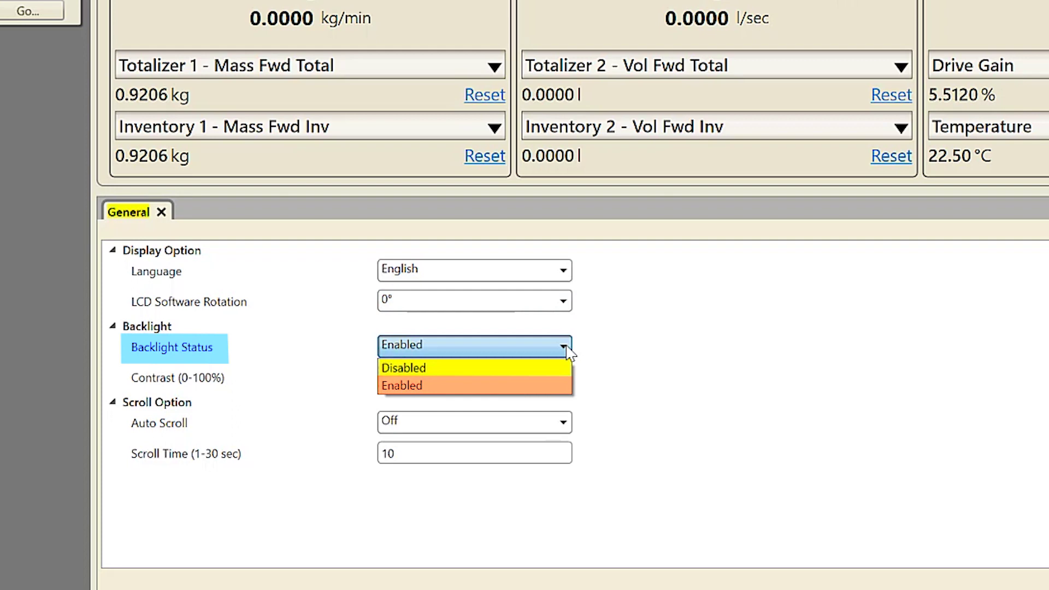
click(564, 270)
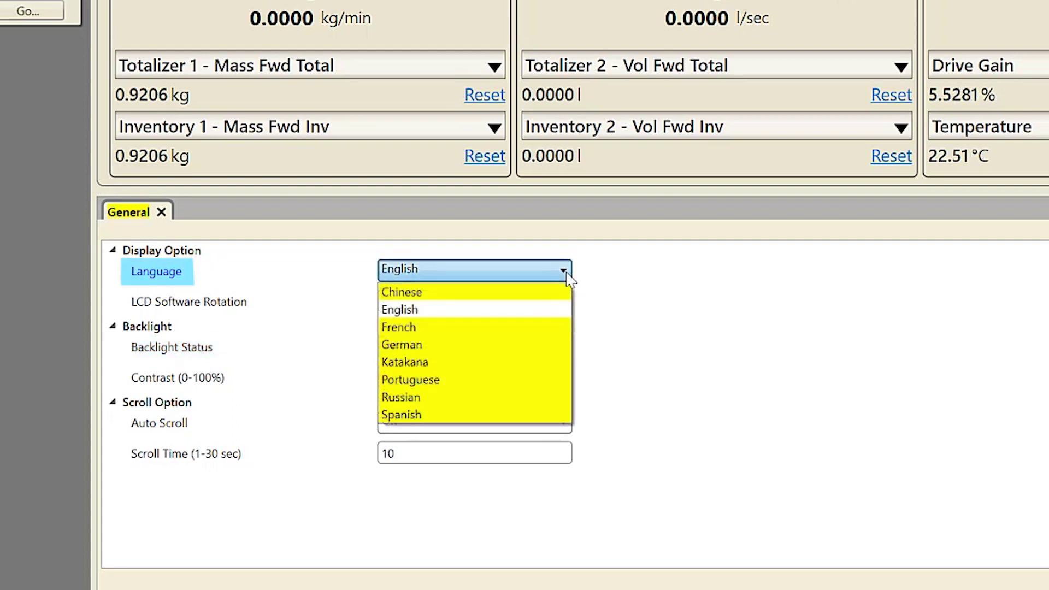
click(564, 300)
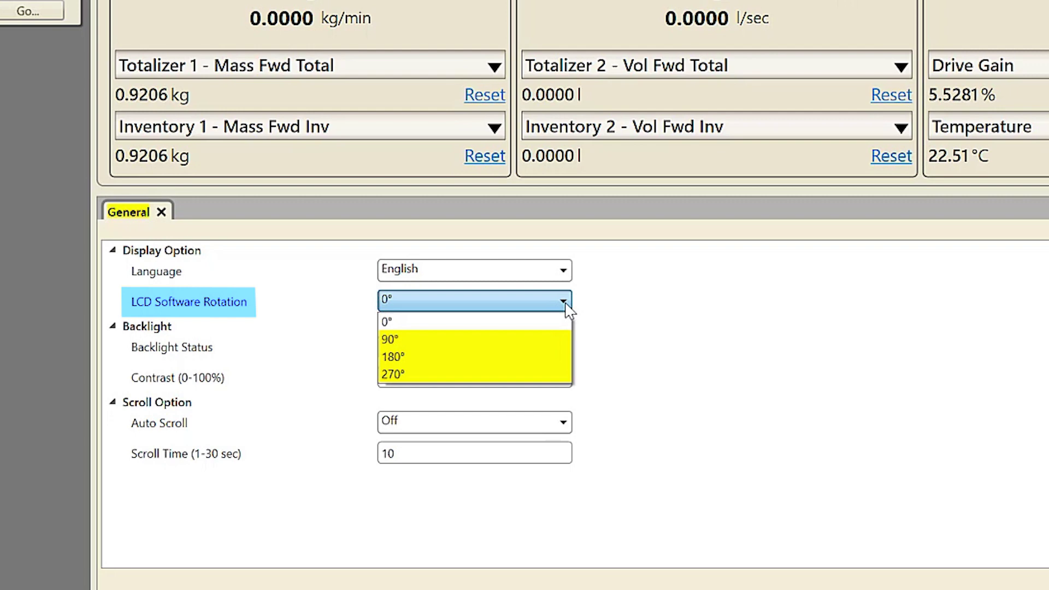